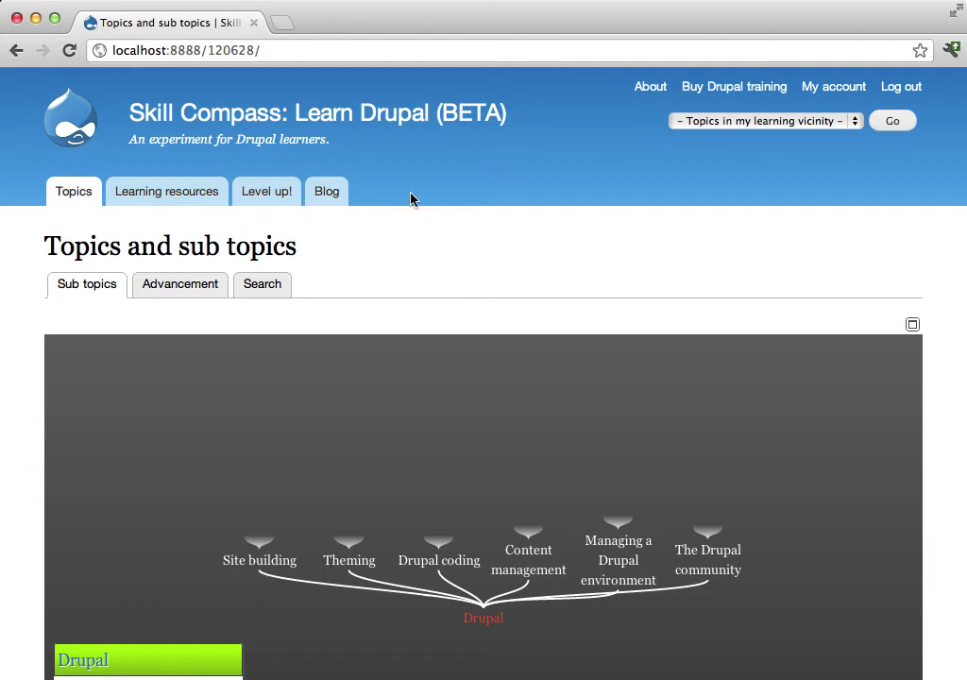
# - Expand Content management in the topic map and go to its topic page
pyautogui.scroll(-4, 503, 278)
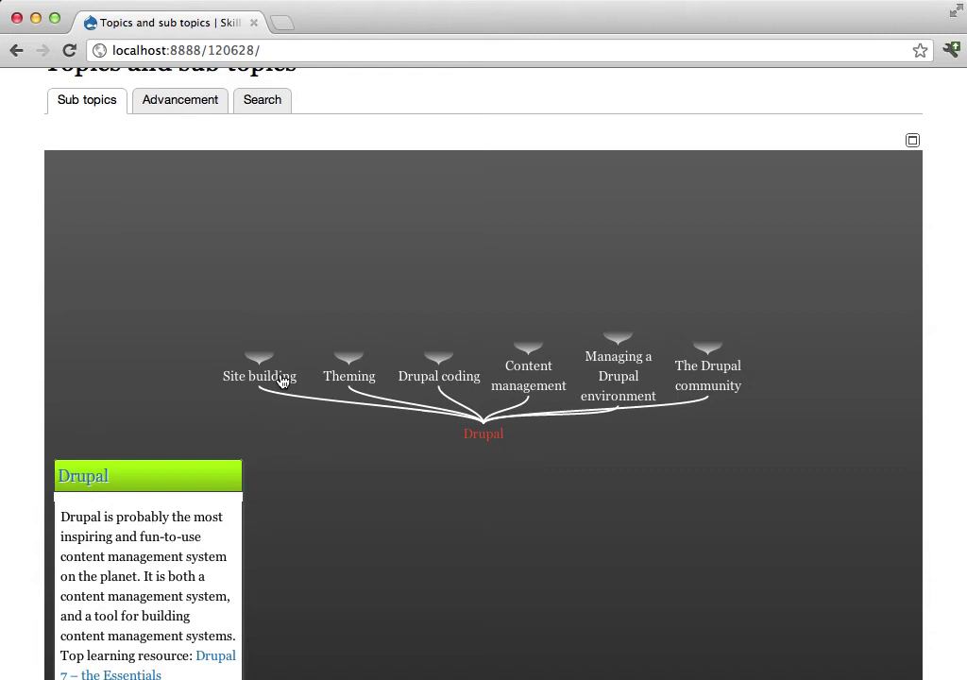
pyautogui.click(533, 376)
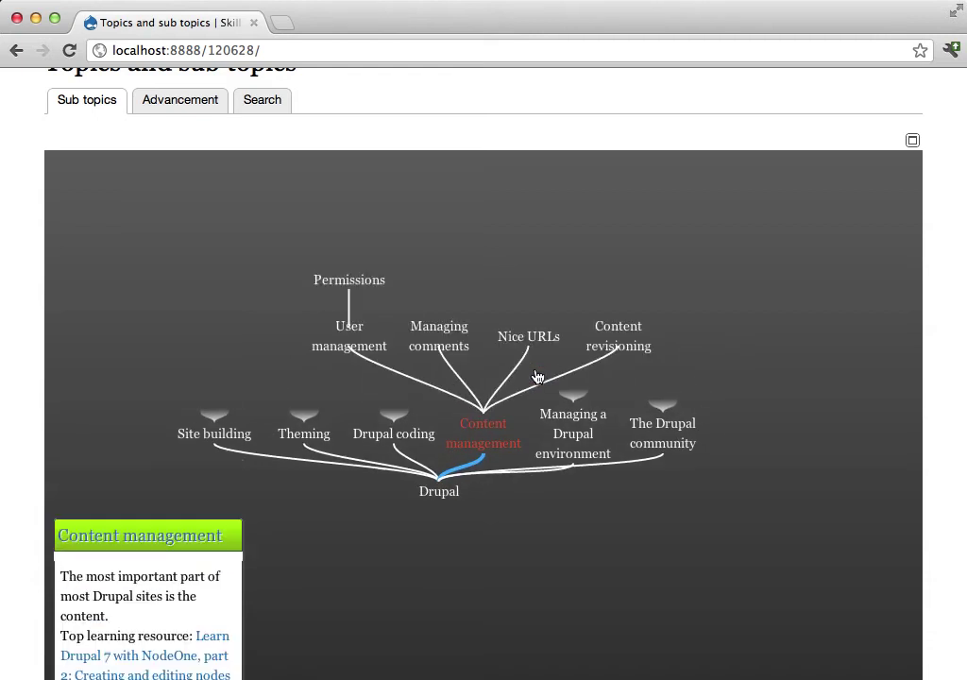
pyautogui.click(168, 537)
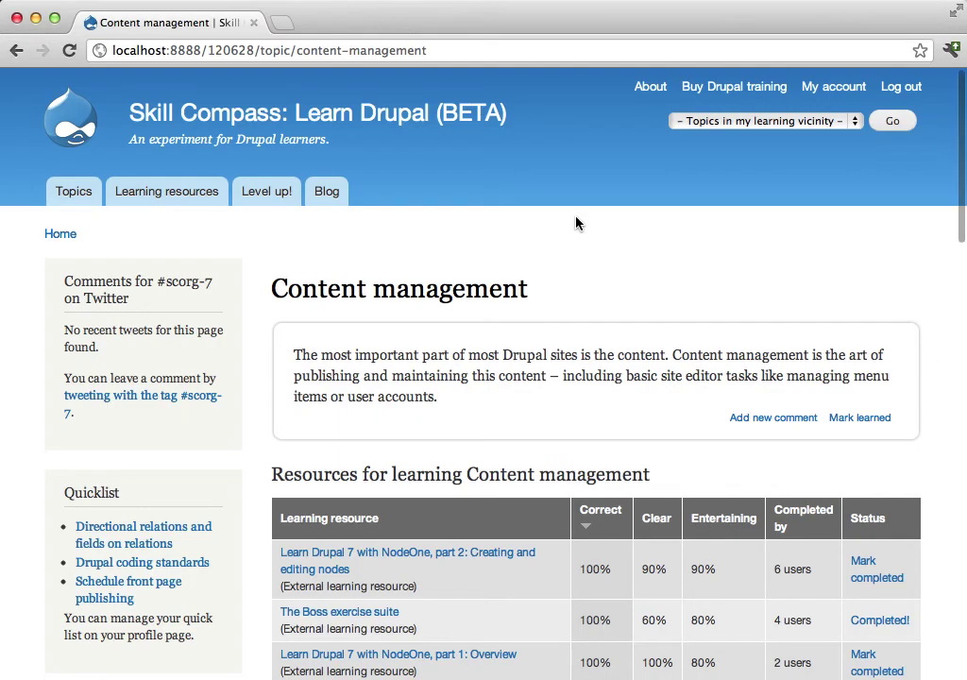
# - Mark the Content management topic as learned and reload to see the 5 awarded points
pyautogui.click(831, 90)
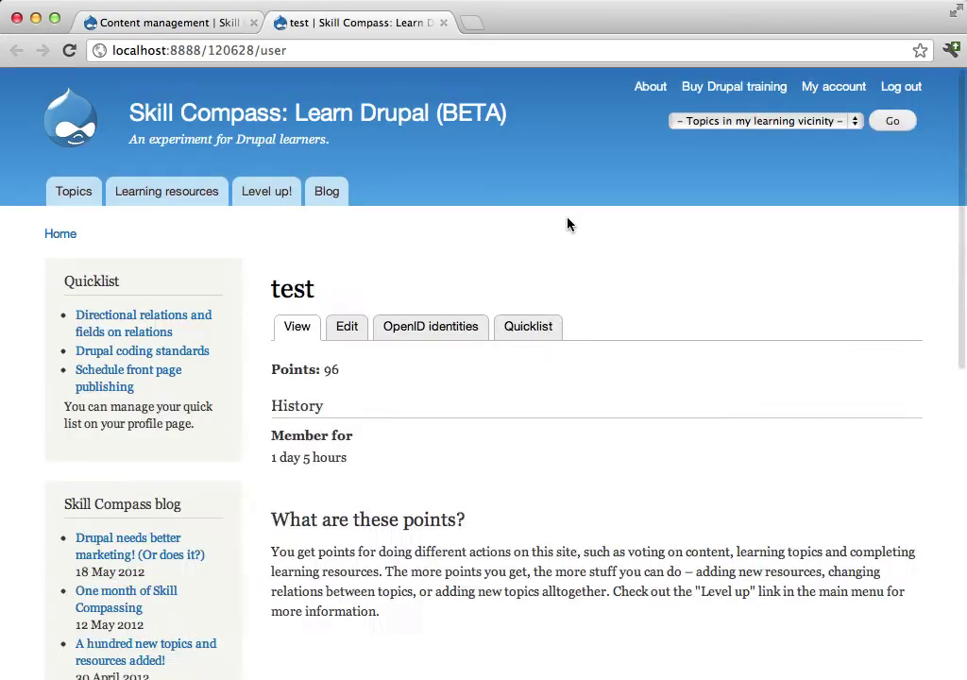
pyautogui.press('super+w')
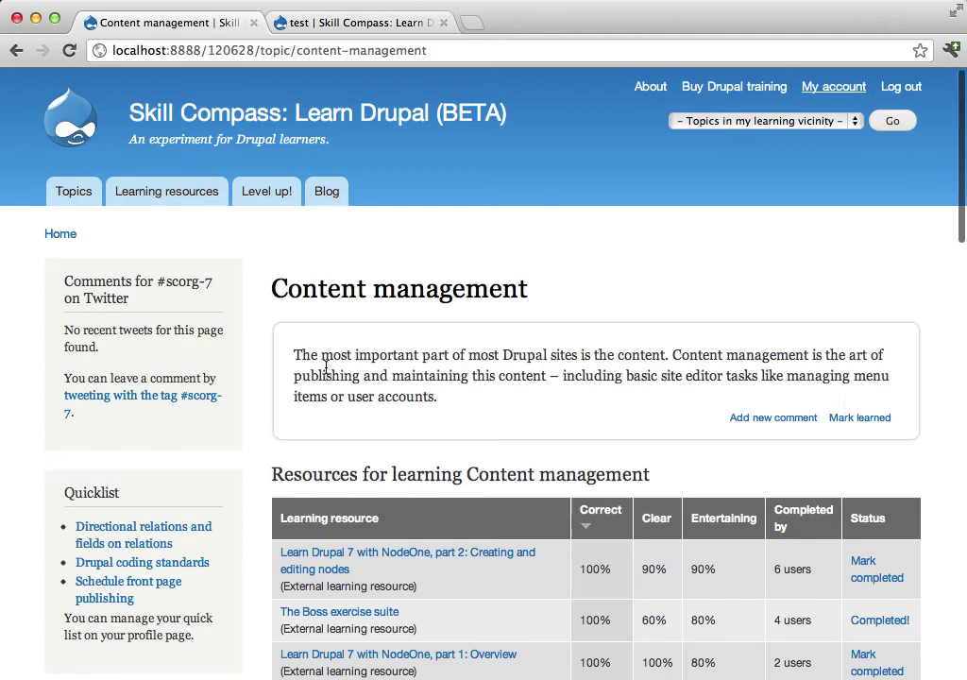
pyautogui.click(861, 421)
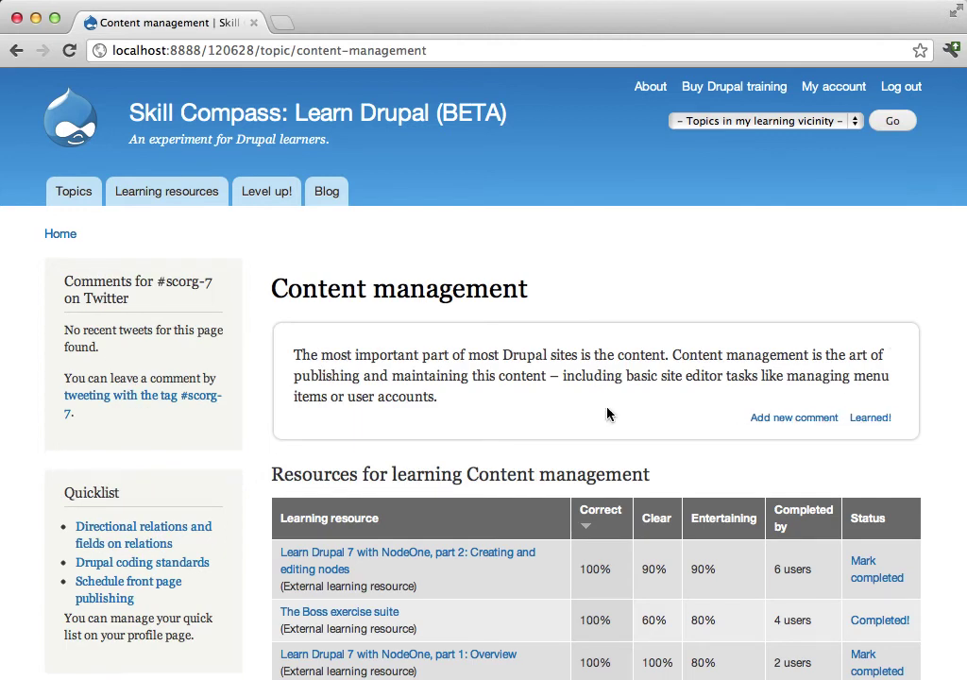
pyautogui.press('super+r')
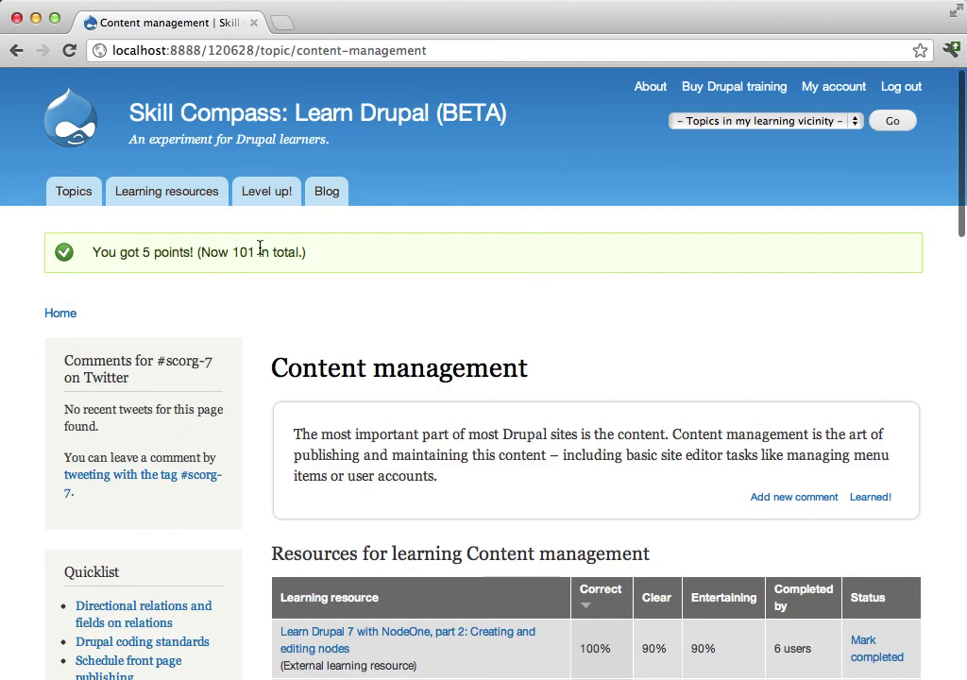
# - Start a new External learning resource from the Navigation menu
pyautogui.scroll(-5, 425, 326)
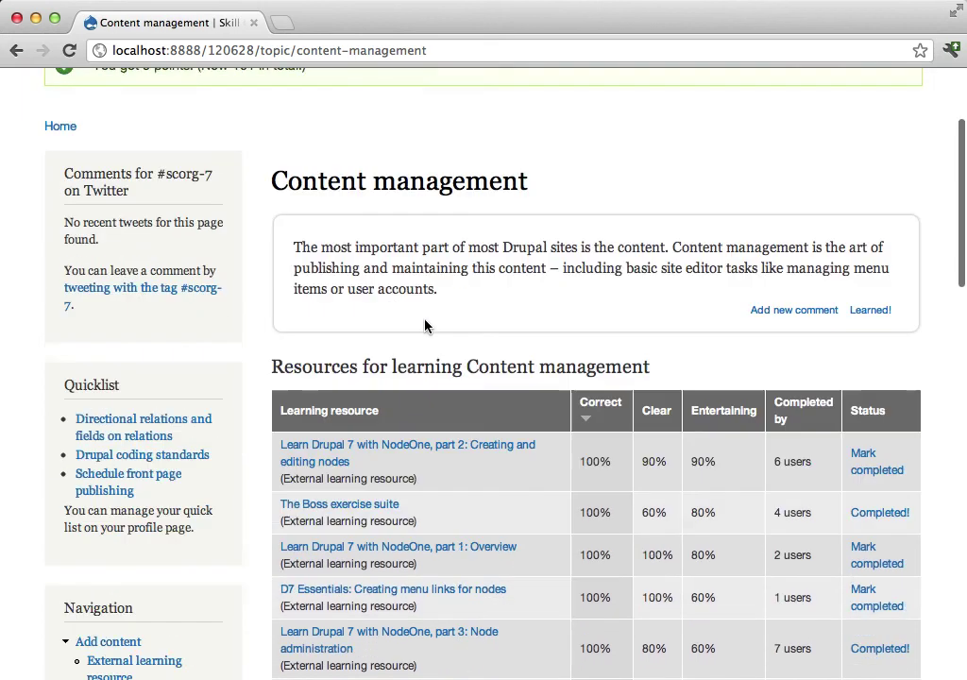
pyautogui.scroll(-3, 425, 326)
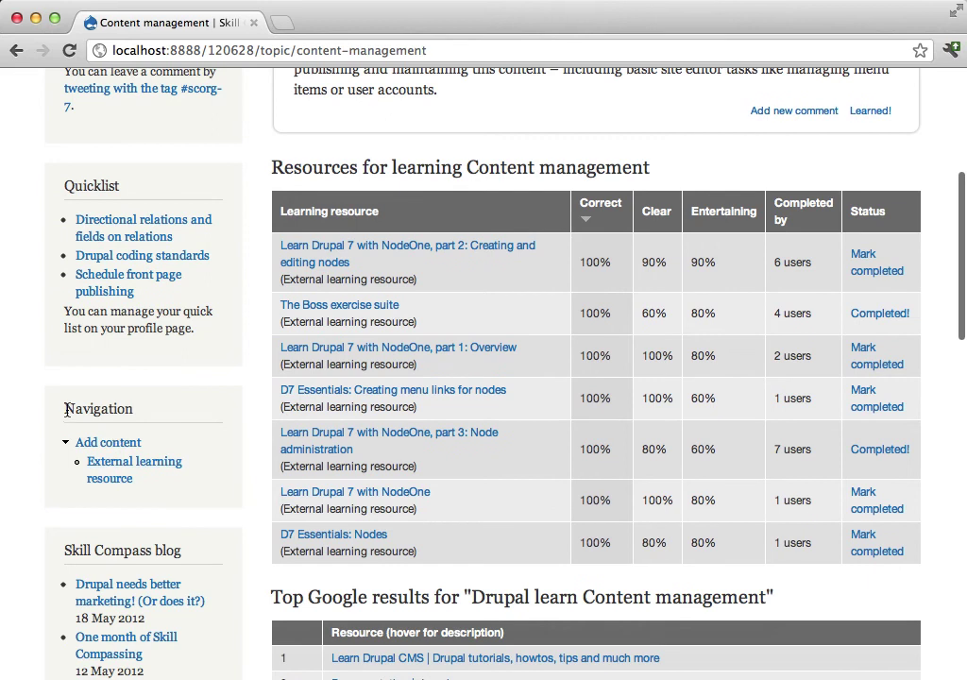
pyautogui.moveTo(62, 408); pyautogui.dragTo(136, 412)
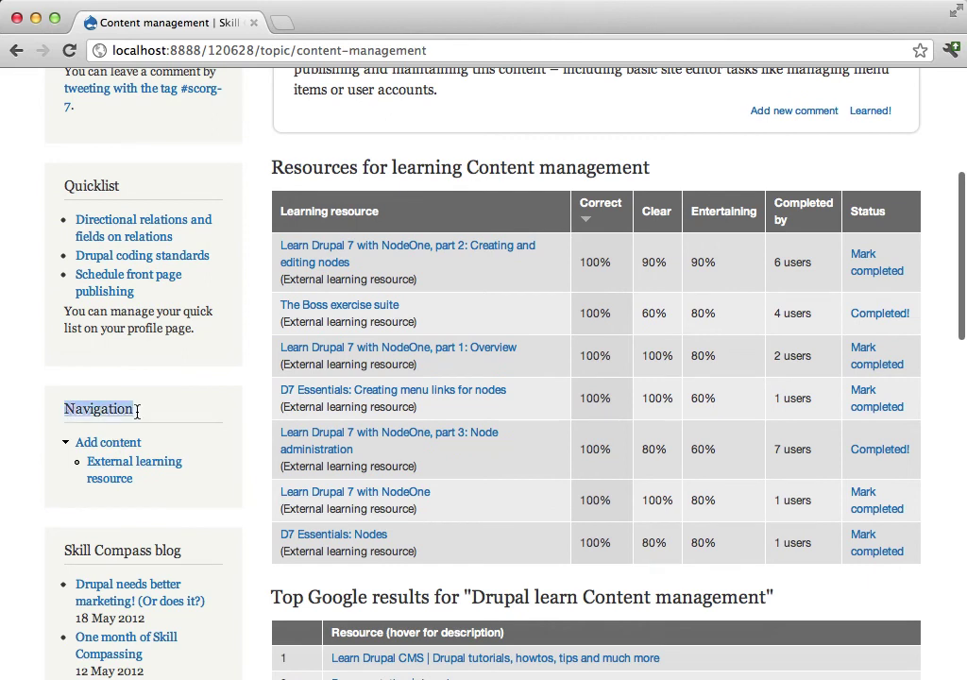
pyautogui.click(105, 467)
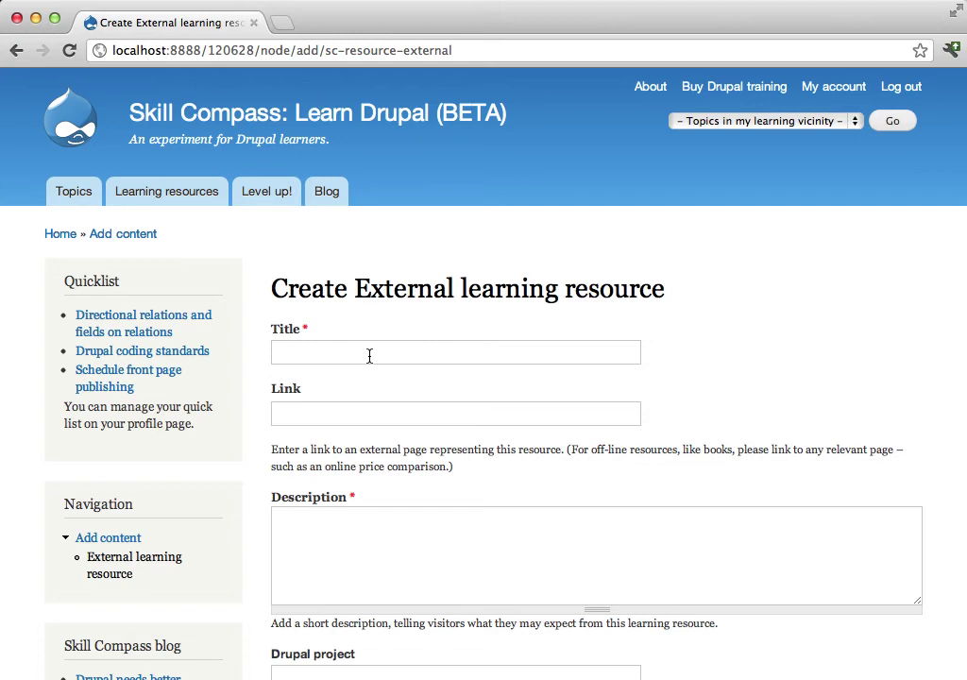
# - Enter the resource title 'My really good tip'
pyautogui.click(370, 355)
pyautogui.write('My in')
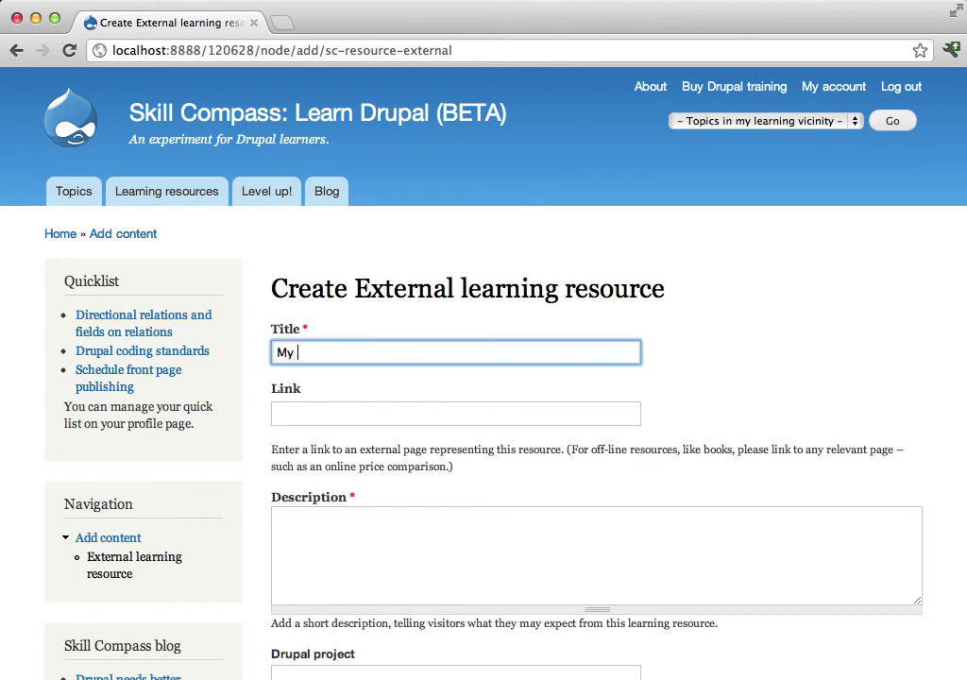
pyautogui.press('BackSpace')
pyautogui.press('BackSpace')
pyautogui.write('really good tip')
pyautogui.press('Tab')
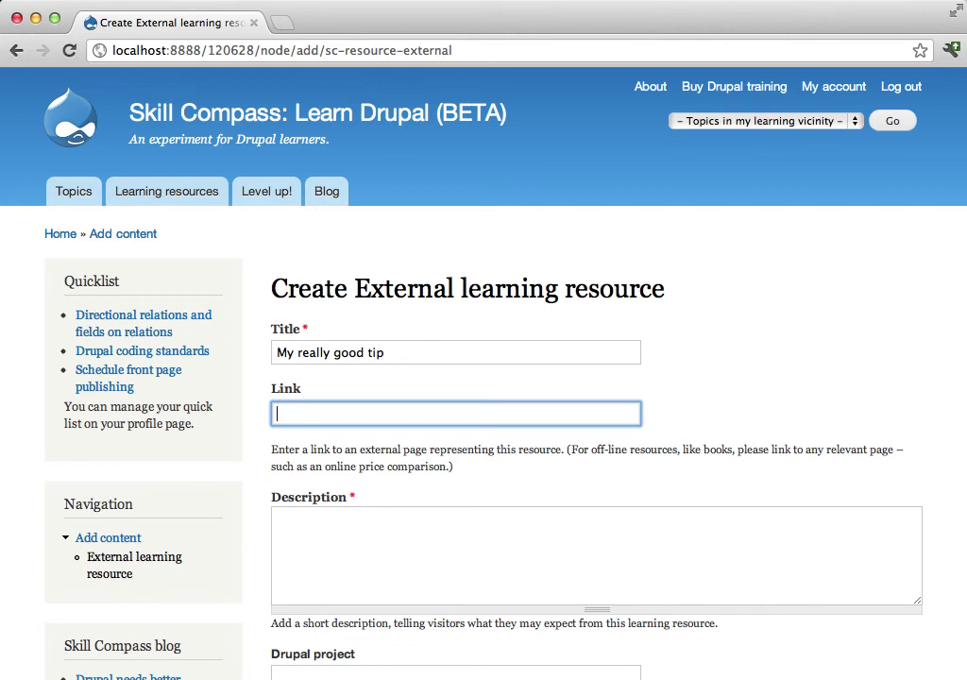
pyautogui.write('ht')
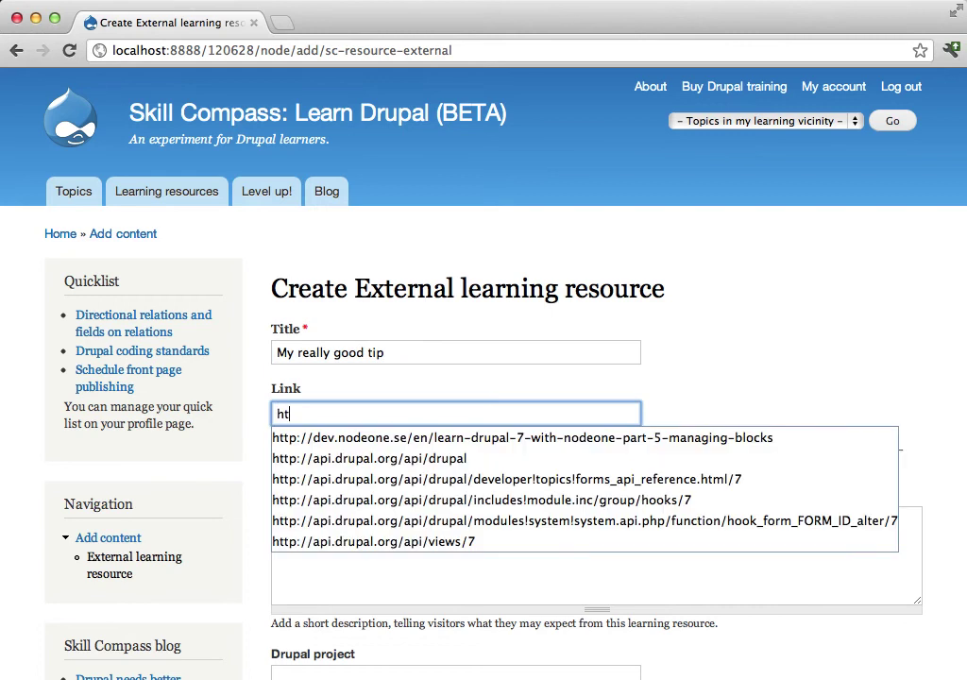
pyautogui.press('Tab')
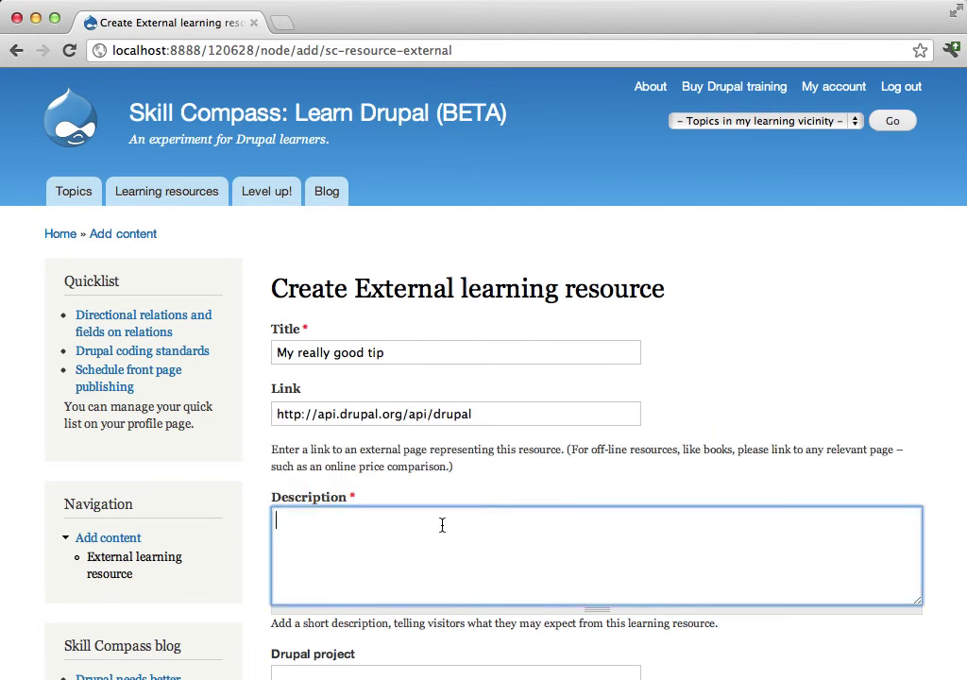
pyautogui.scroll(-2, 445, 524)
pyautogui.write('Som')
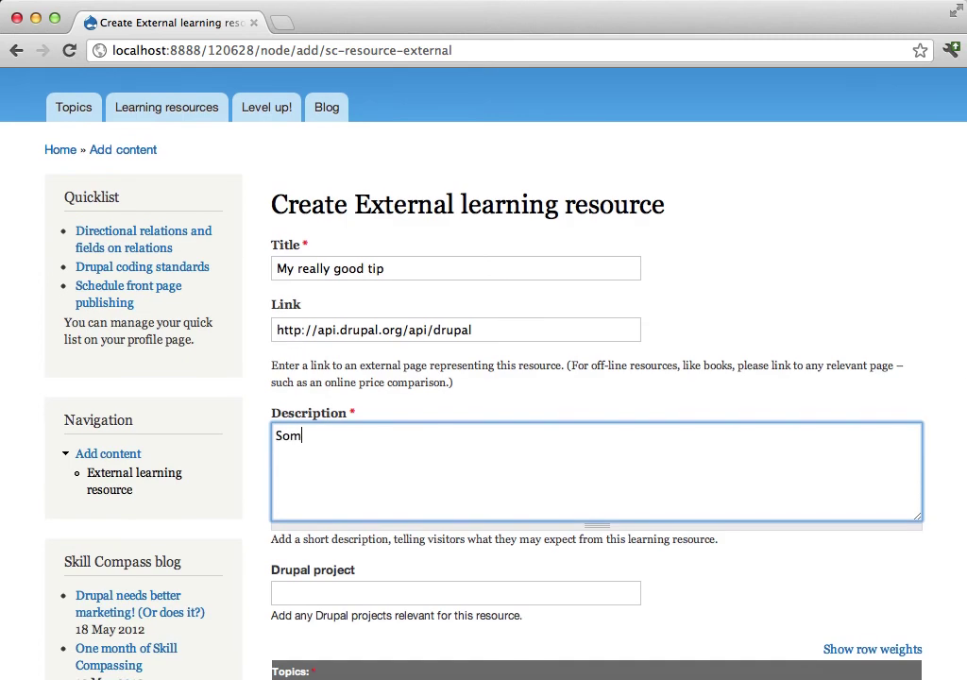
pyautogui.write('e description.')
pyautogui.scroll(-1, 503, 534)
pyautogui.scroll(-2, 503, 535)
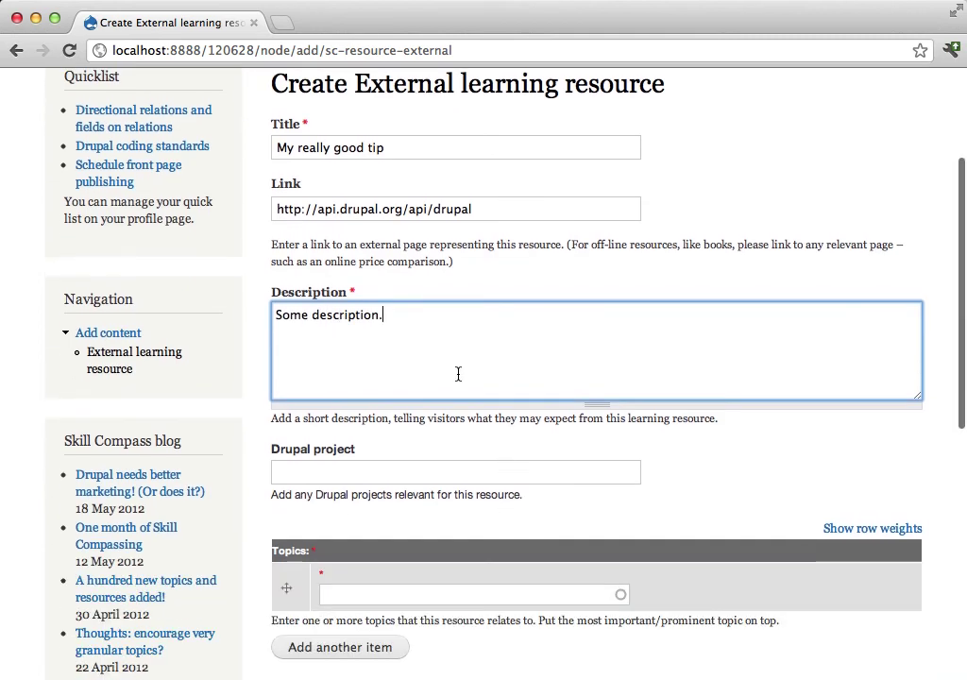
pyautogui.click(344, 476)
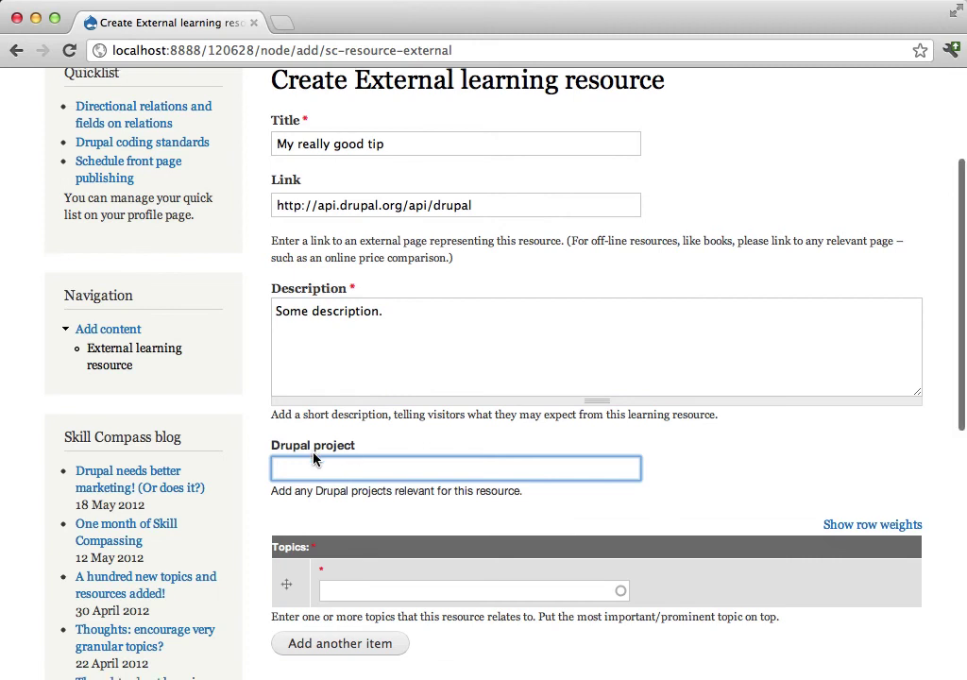
pyautogui.scroll(-2, 317, 455)
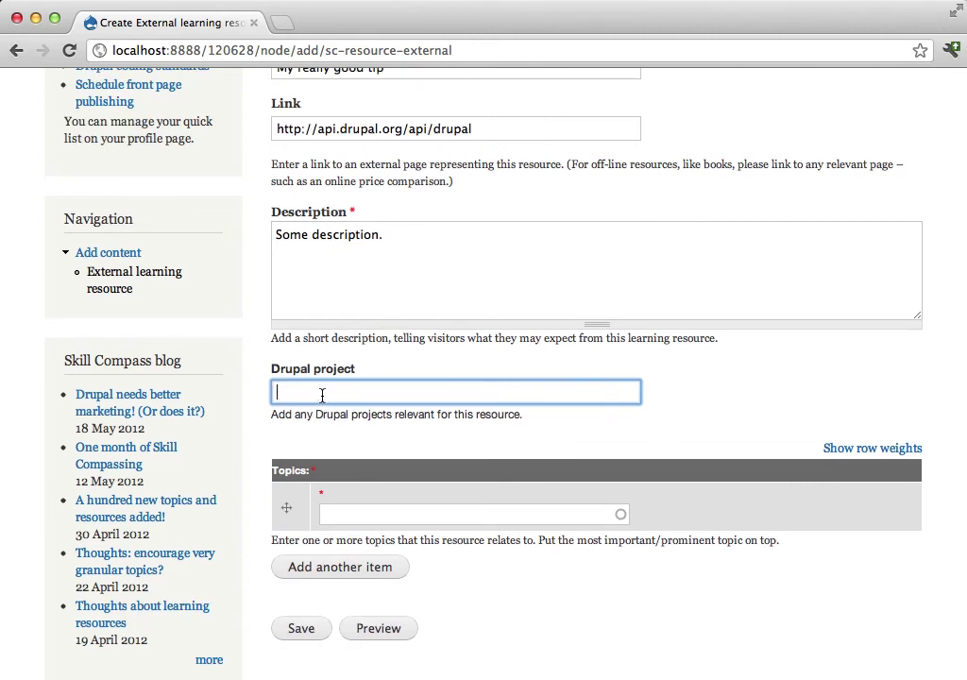
pyautogui.write('views')
pyautogui.press('super+a')
pyautogui.write('Views')
pyautogui.press('super+a')
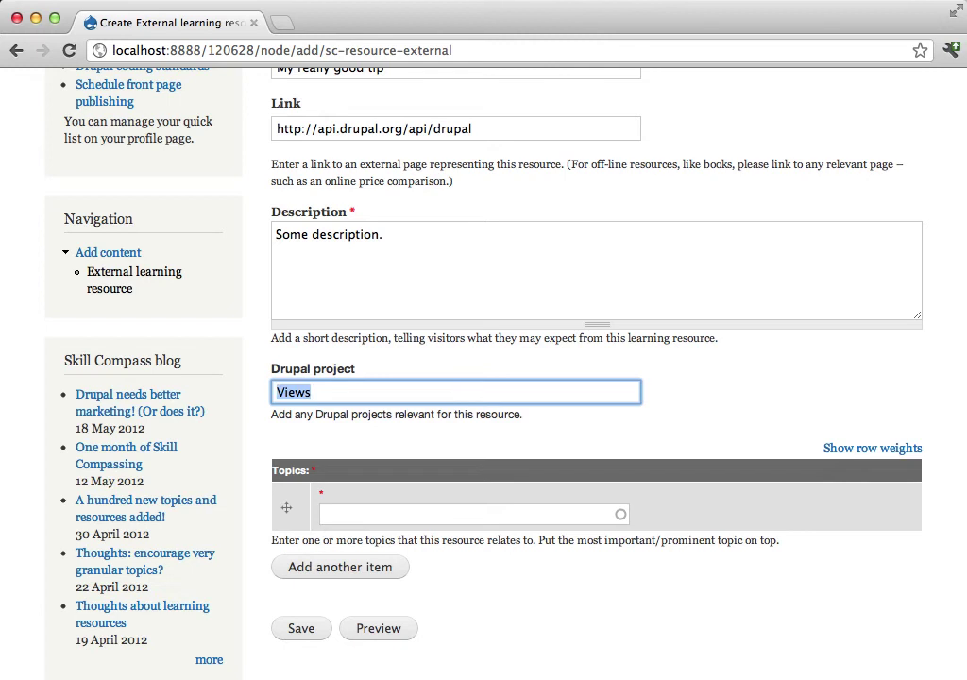
pyautogui.press('BackSpace')
pyautogui.scroll(-3, 427, 413)
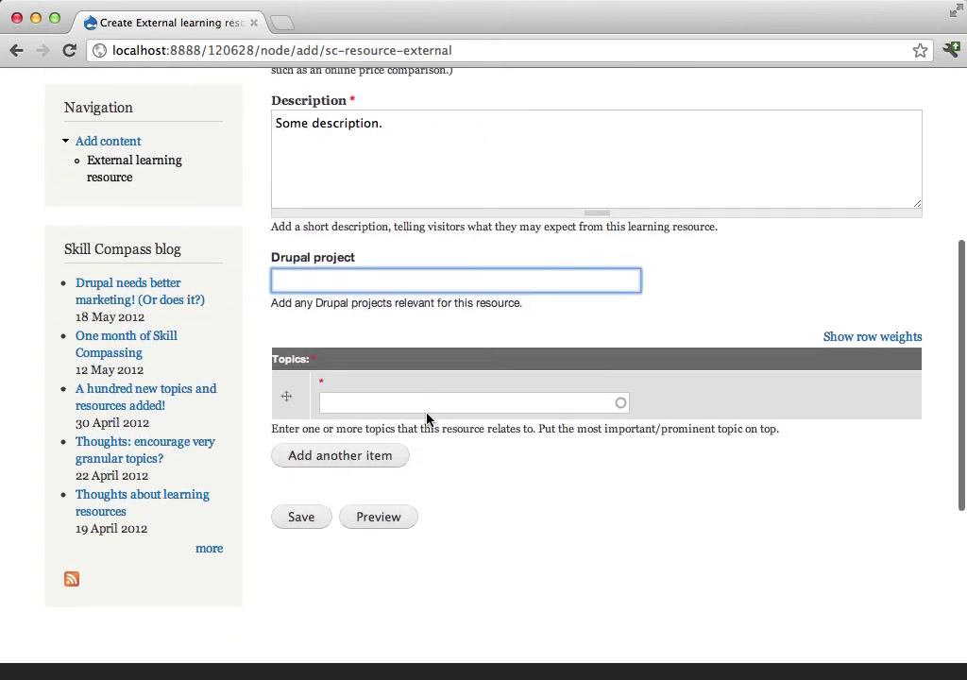
# - Tag the resource with the Basic site building topic
pyautogui.click(446, 398)
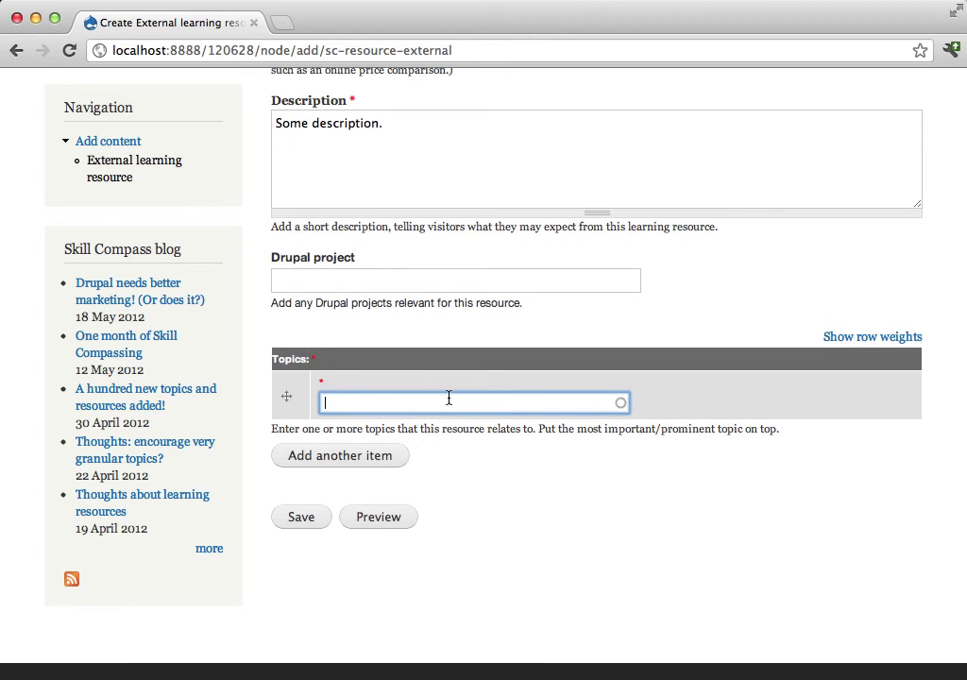
pyautogui.write('si')
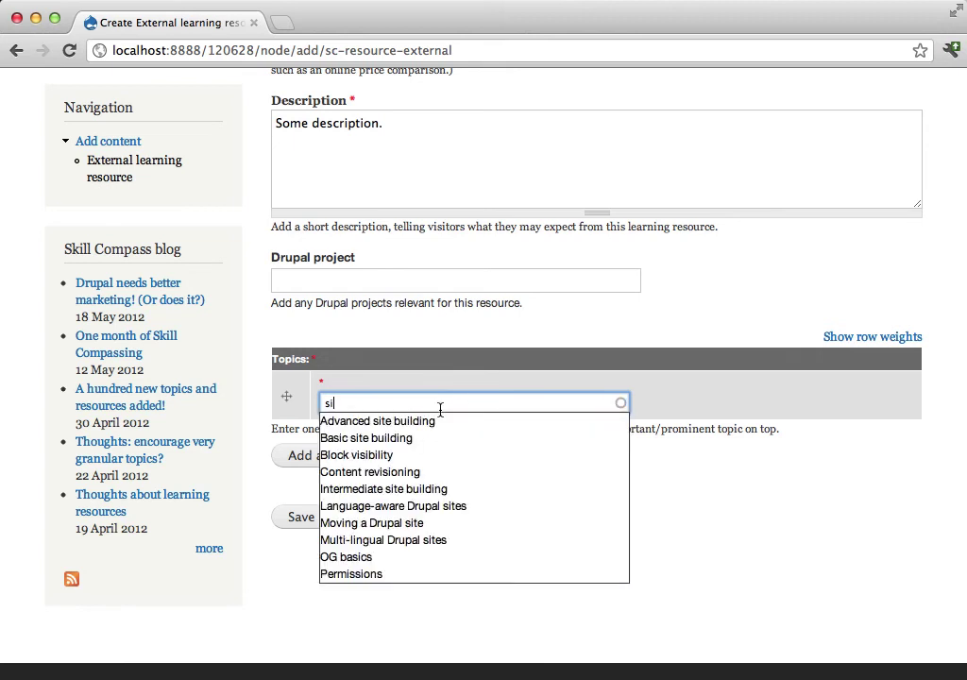
pyautogui.click(418, 438)
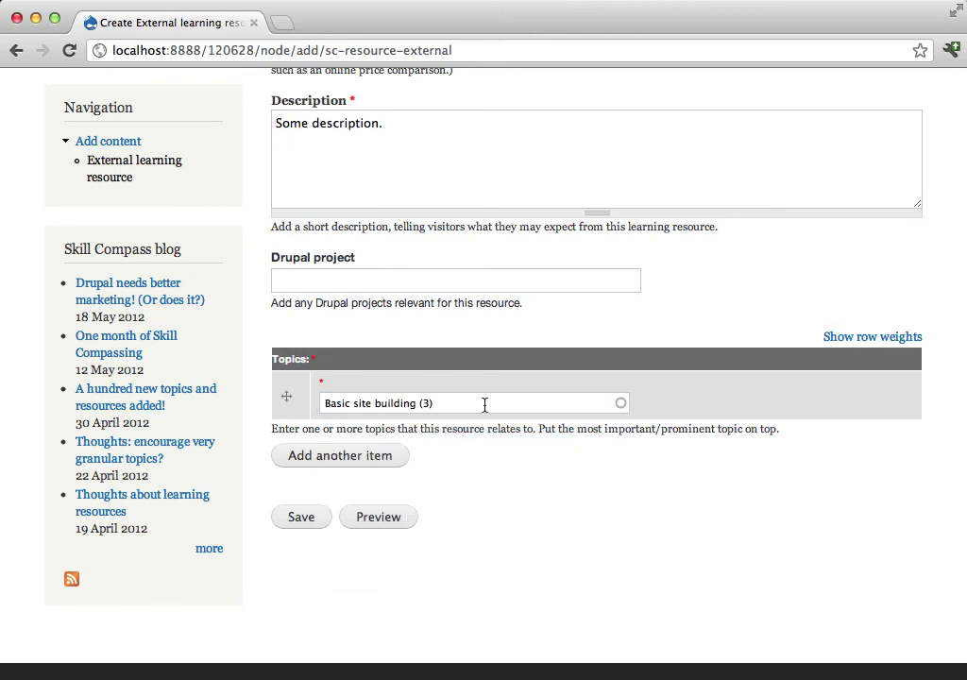
pyautogui.scroll(7, 483, 401)
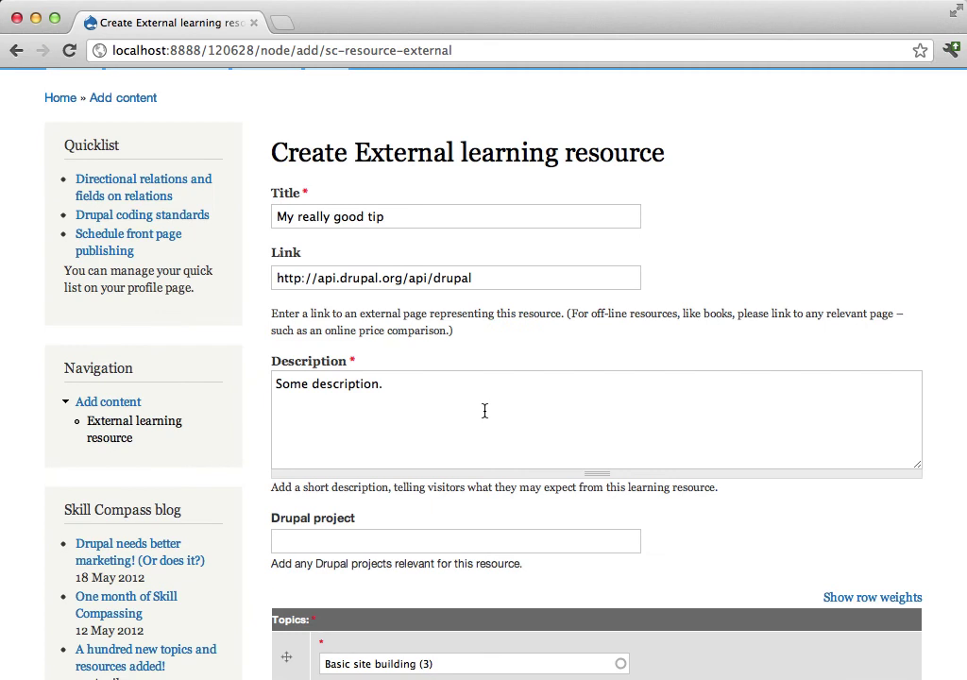
pyautogui.scroll(-4, 483, 406)
pyautogui.click(300, 620)
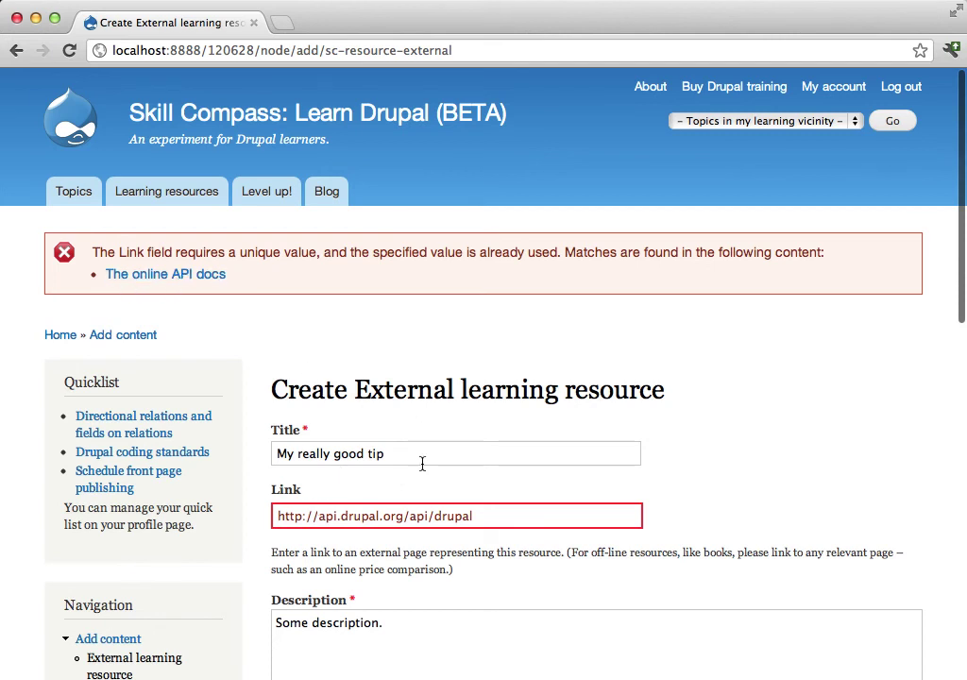
pyautogui.click(503, 514)
pyautogui.write('2')
pyautogui.scroll(-3, 596, 499)
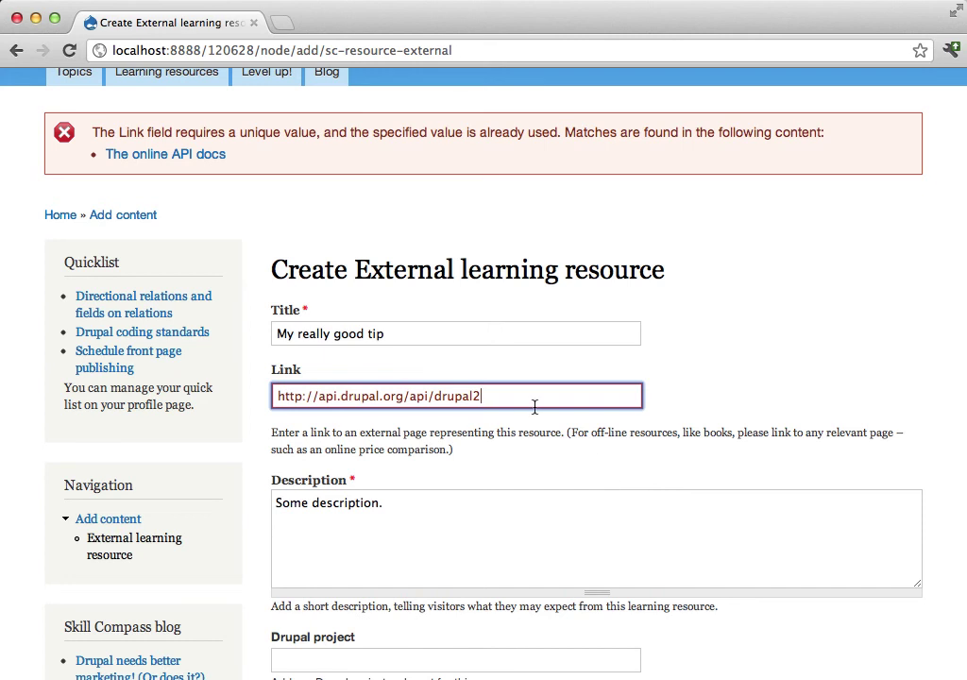
pyautogui.moveTo(534, 406); pyautogui.dragTo(304, 398)
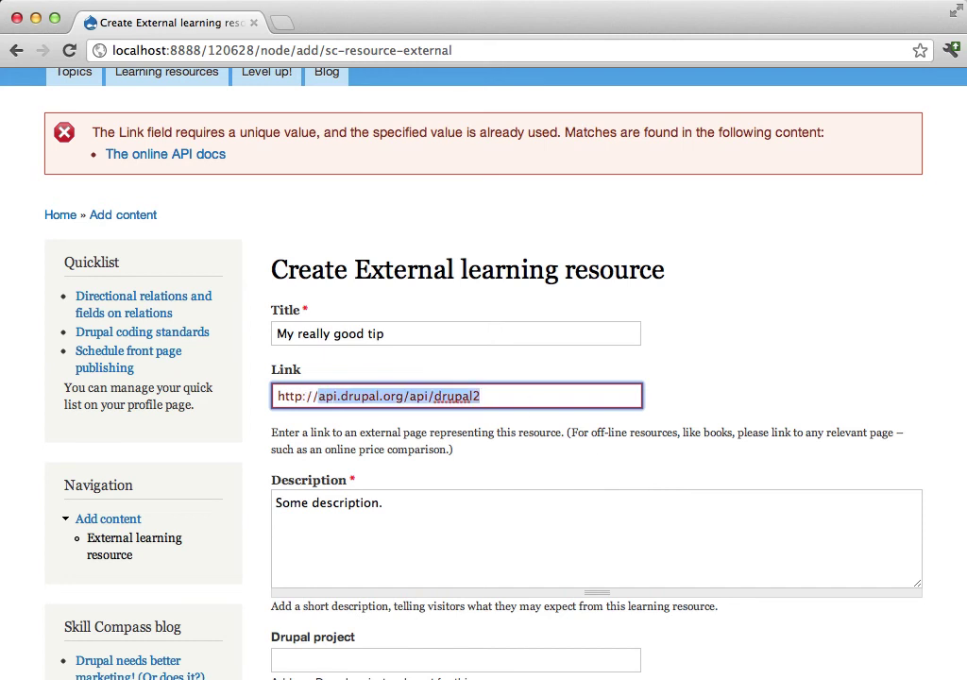
pyautogui.write('google.com/')
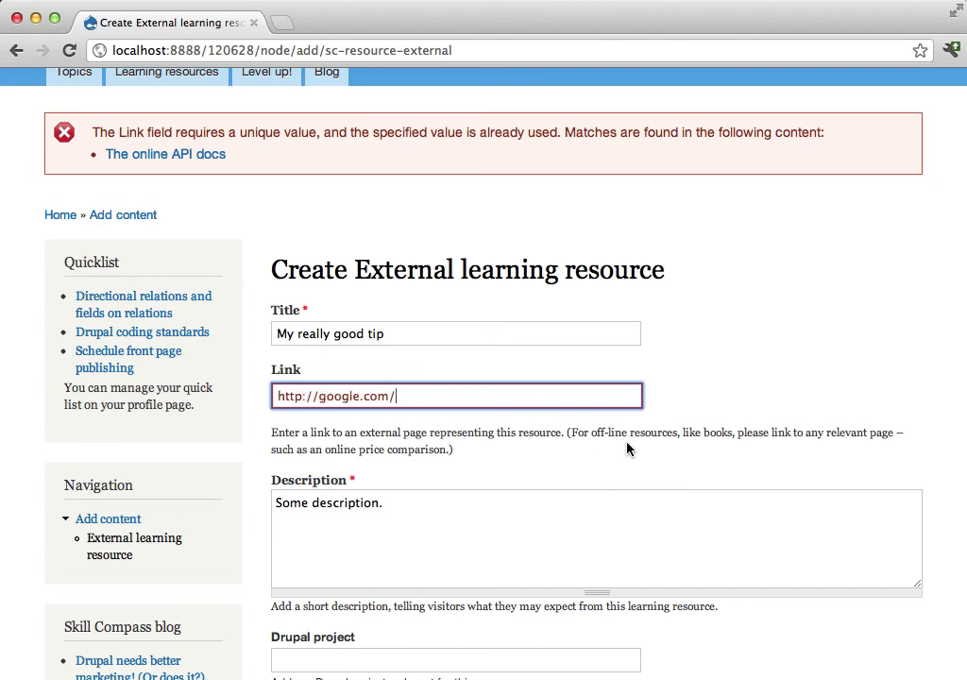
pyautogui.scroll(-10, 627, 449)
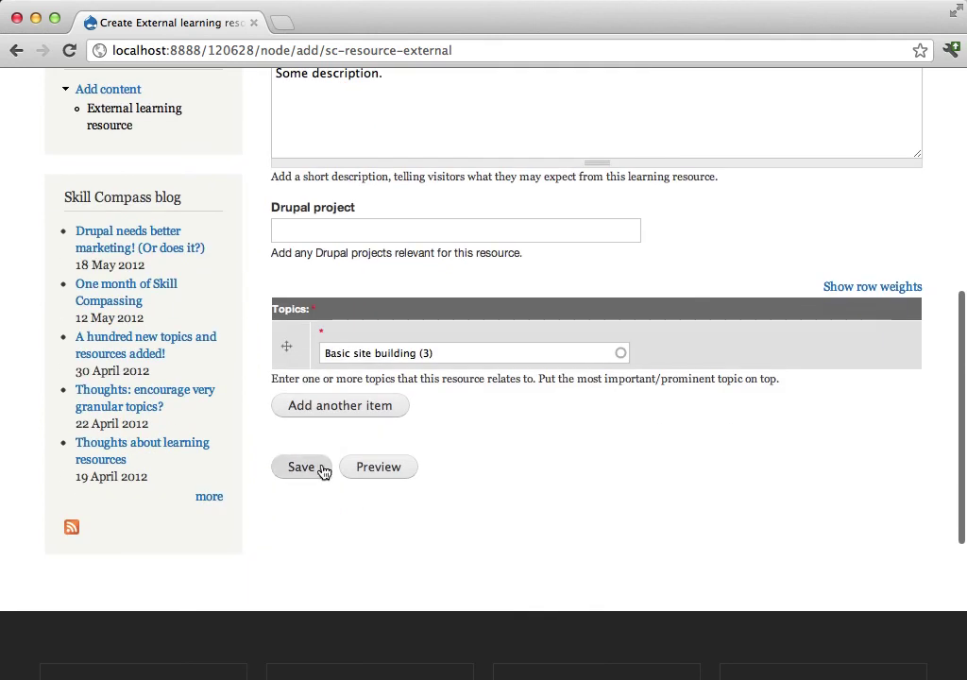
pyautogui.click(322, 468)
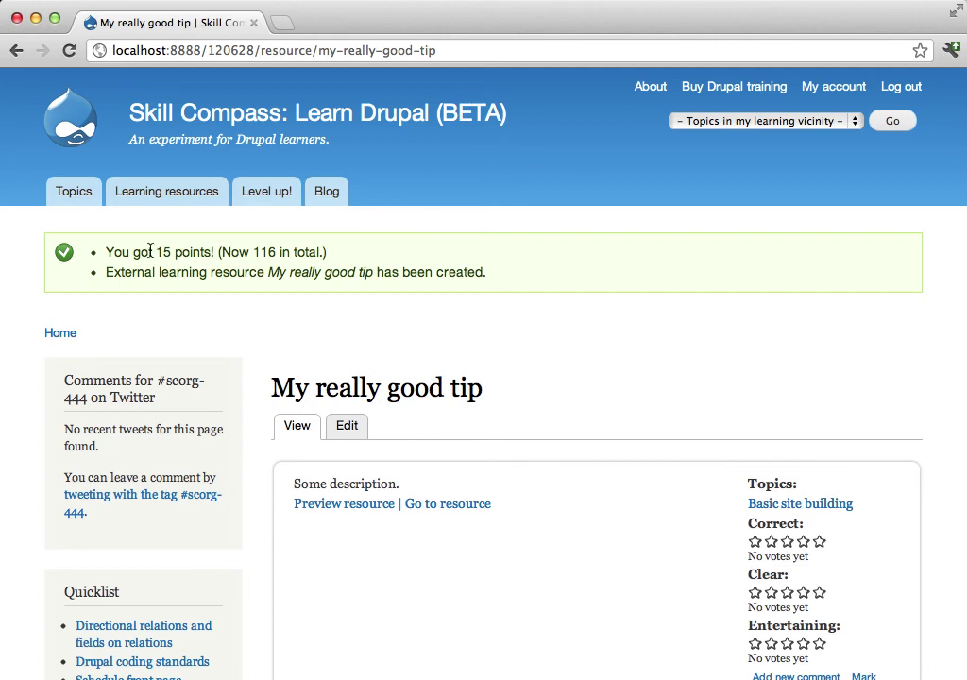
# - Mark 'My really good tip' completed, add it to the quicklist, and reload to confirm 118 points
pyautogui.scroll(-5, 425, 340)
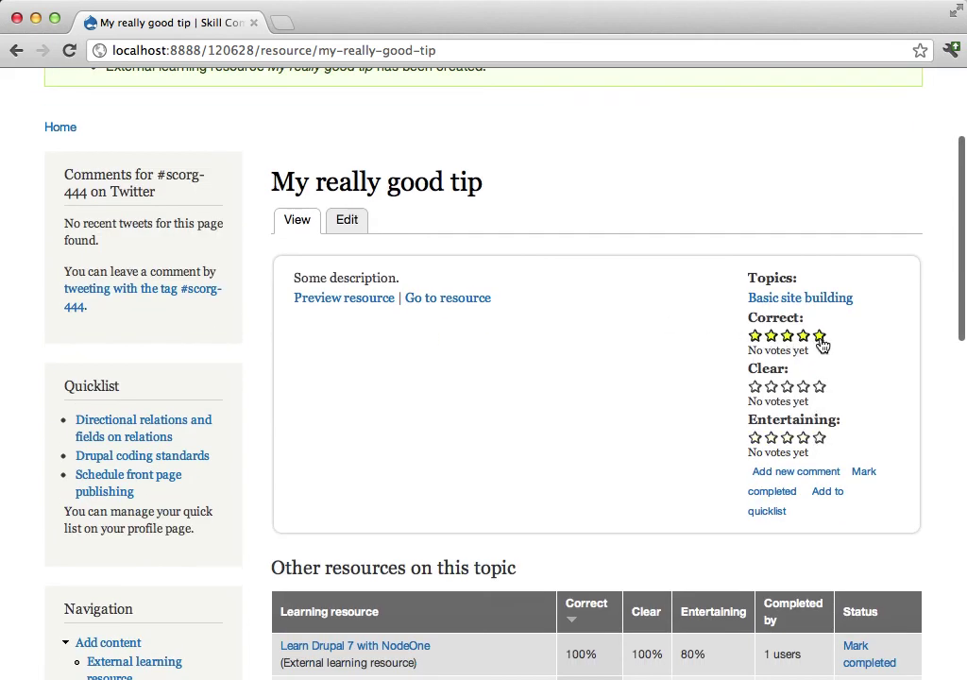
pyautogui.scroll(-3, 633, 423)
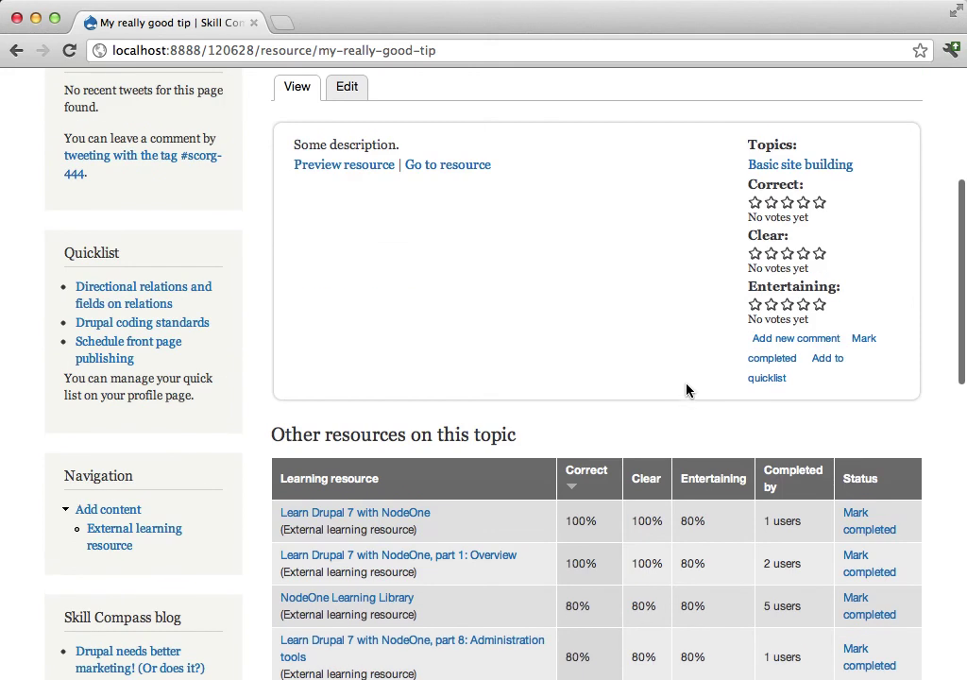
pyautogui.click(873, 349)
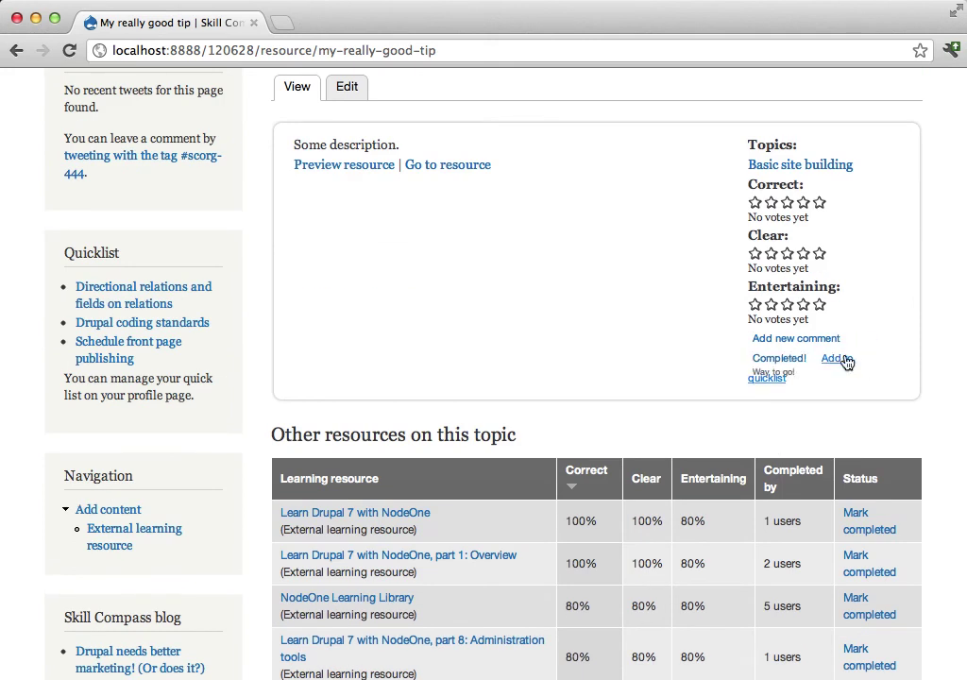
pyautogui.click(843, 361)
pyautogui.scroll(-2, 468, 378)
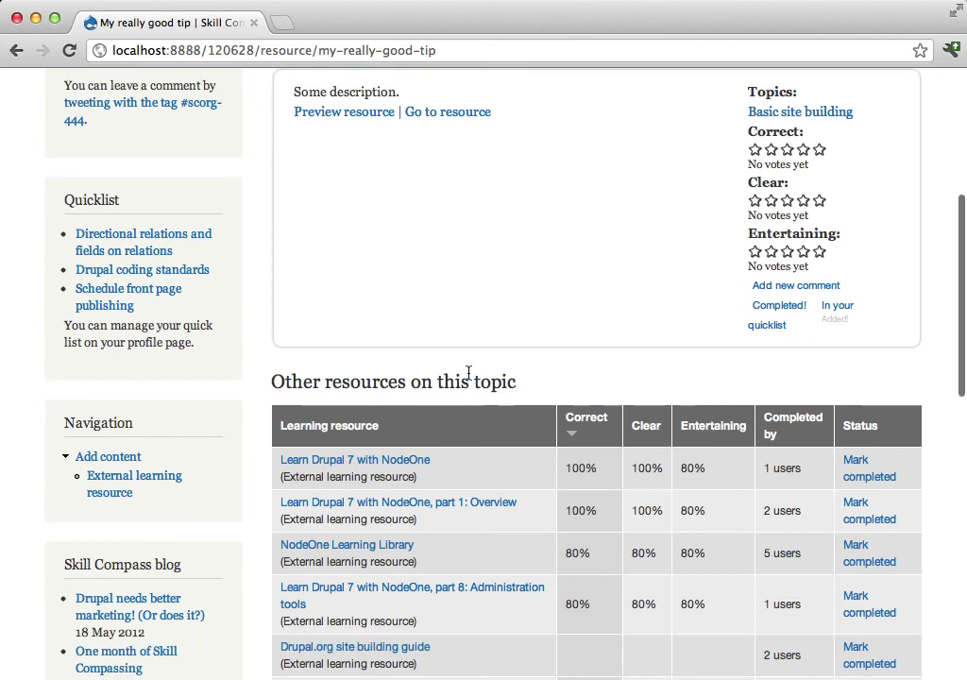
pyautogui.scroll(8, 468, 373)
pyautogui.press('super+r')
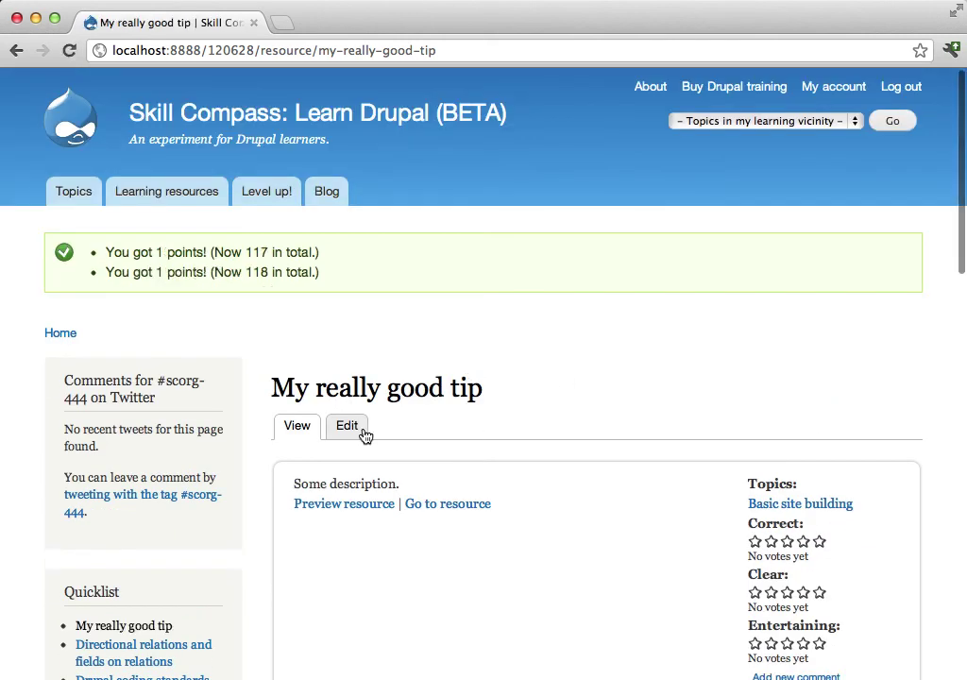
pyautogui.scroll(-4, 167, 501)
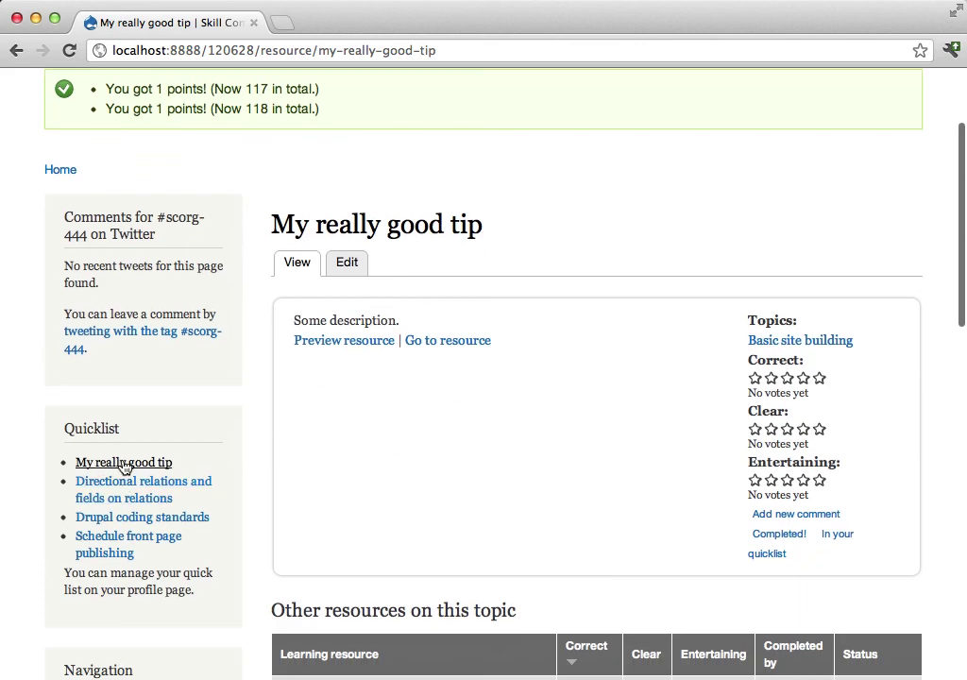
pyautogui.click(767, 346)
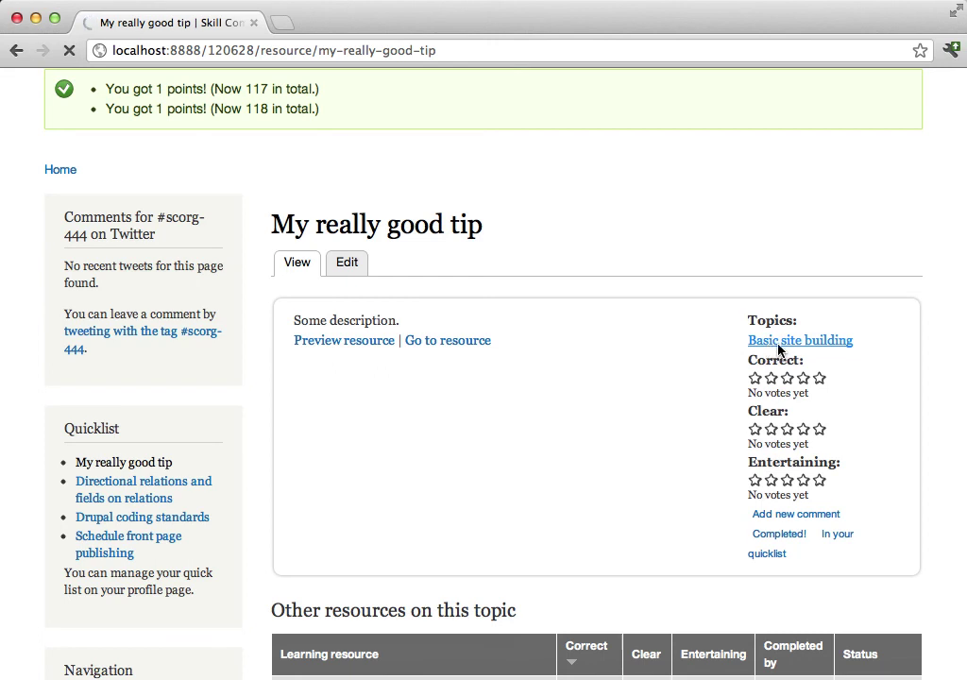
# - Scroll Basic site building's page to its Sub topics list and go to the next sub-topic page
pyautogui.scroll(-2, 637, 347)
pyautogui.scroll(-15, 636, 348)
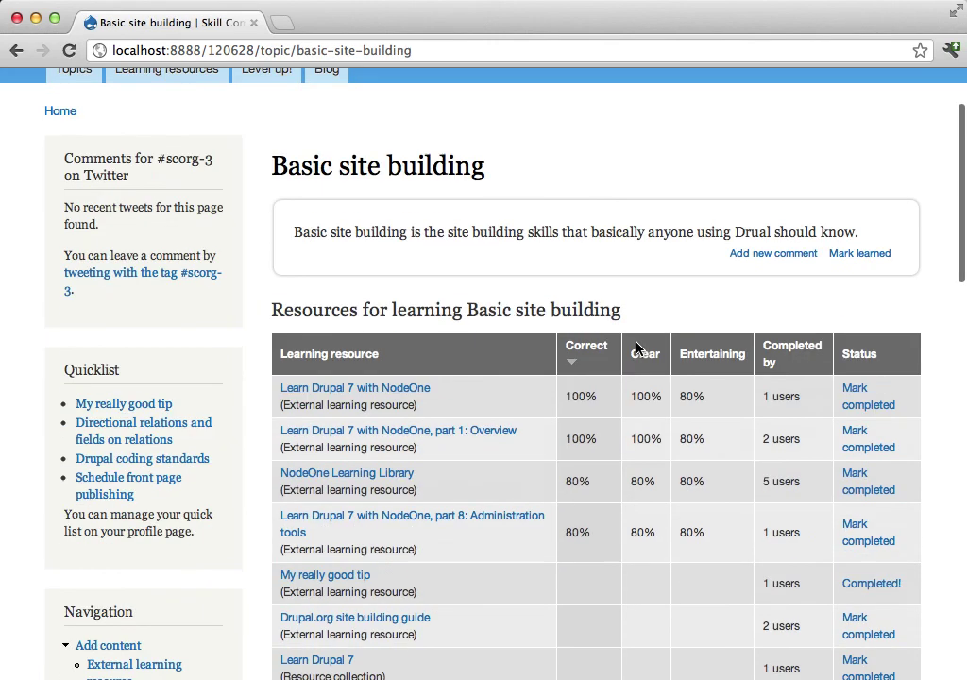
pyautogui.scroll(-5, 636, 349)
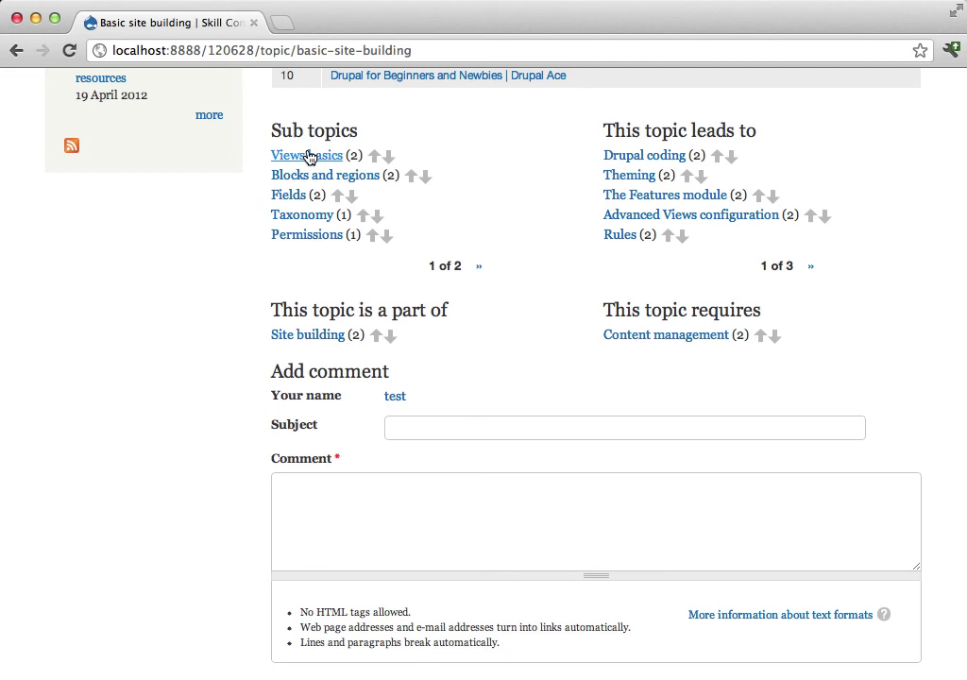
pyautogui.moveTo(274, 133); pyautogui.dragTo(366, 132)
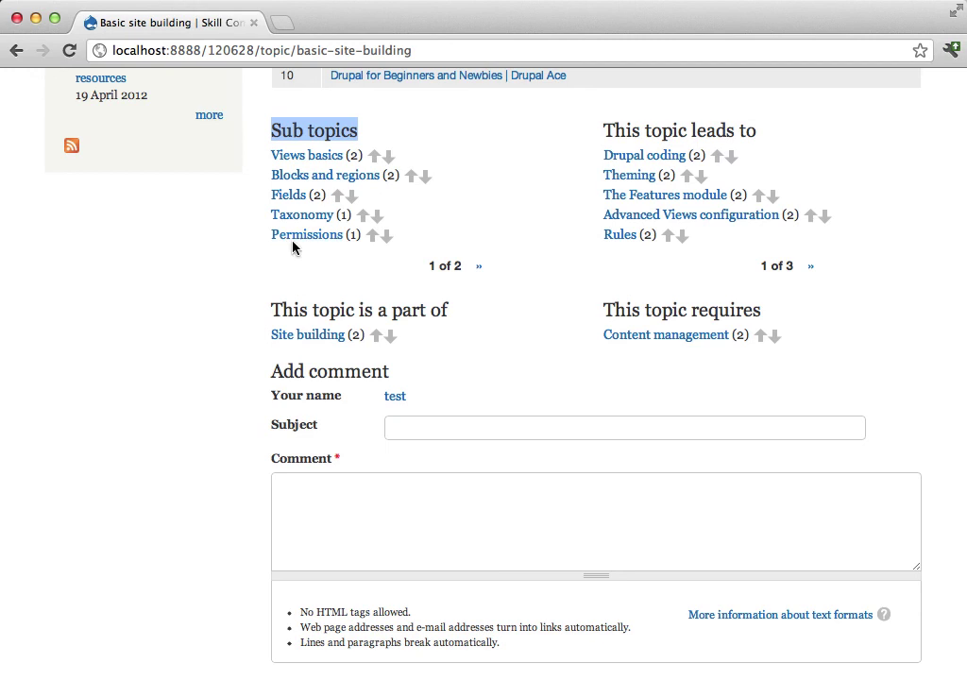
pyautogui.click(479, 268)
# - On sub topics page 2, give Language-aware Drupal sites a down vote
pyautogui.click(479, 267)
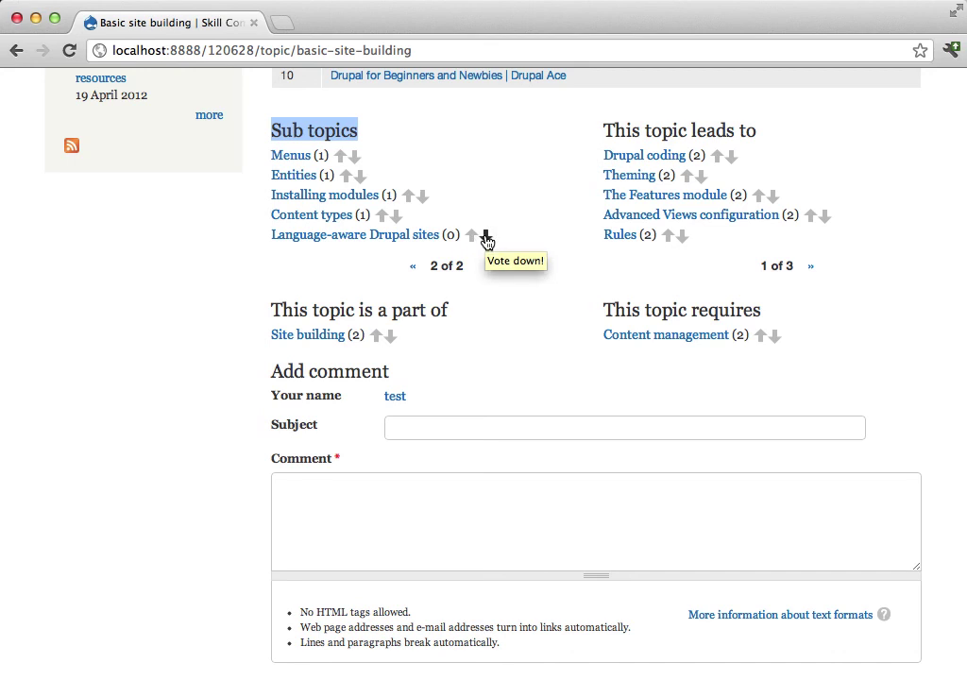
pyautogui.click(487, 237)
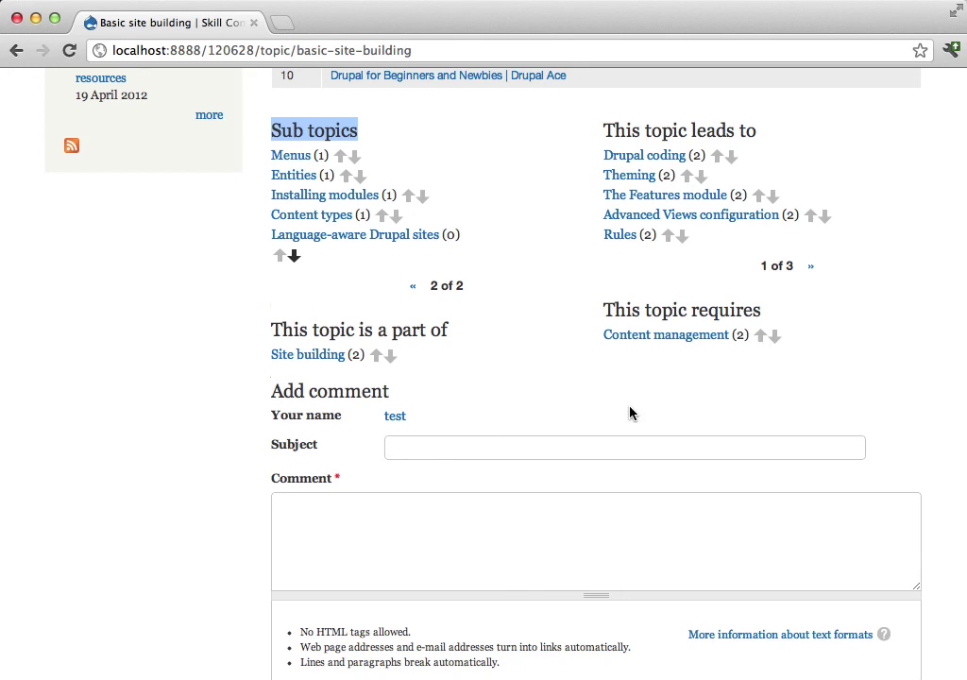
pyautogui.scroll(3, 624, 415)
pyautogui.scroll(10, 616, 422)
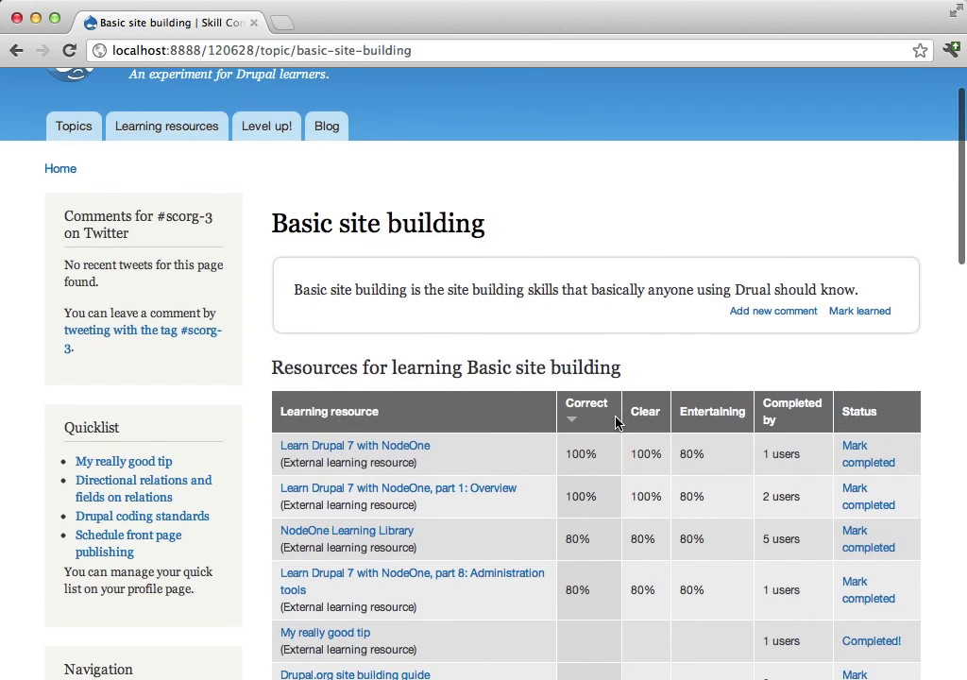
pyautogui.scroll(2, 616, 423)
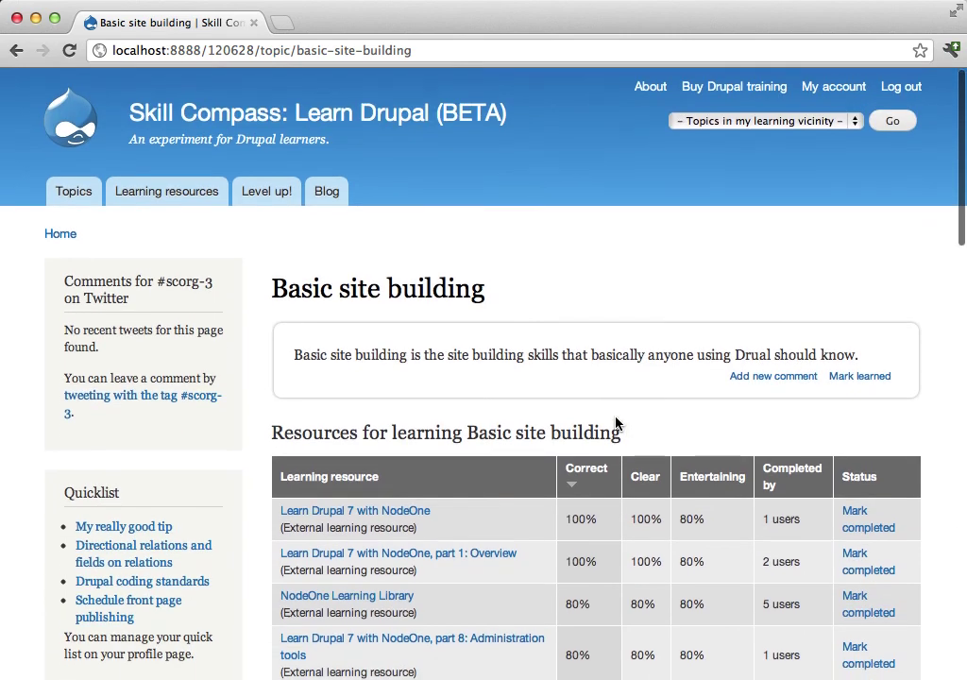